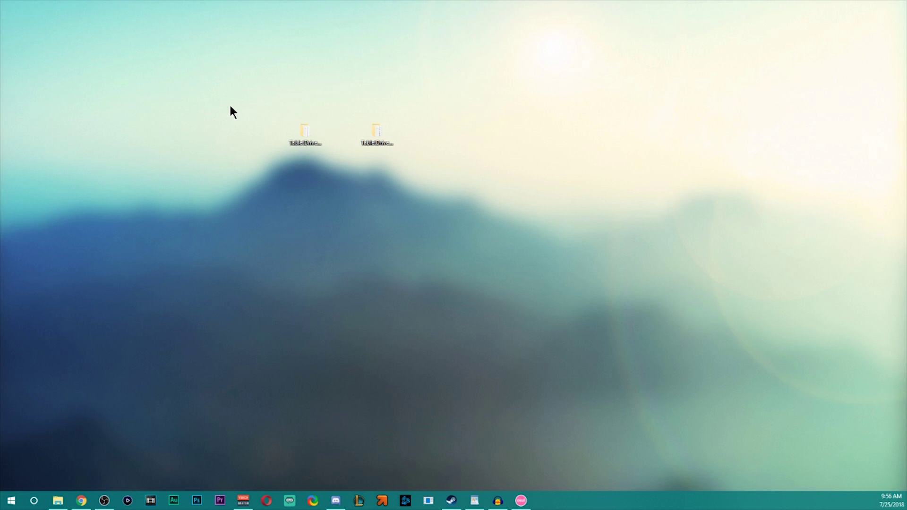
- Select both TabletDriver folder icons on the desktop, then deselect them
drag(304, 169, 562, 208)
drag(577, 116, 301, 107)
drag(229, 79, 502, 212)
click(441, 213)
- Restore the GitHub TabletDriver page and highlight the README's supported operating systems list
click(81, 500)
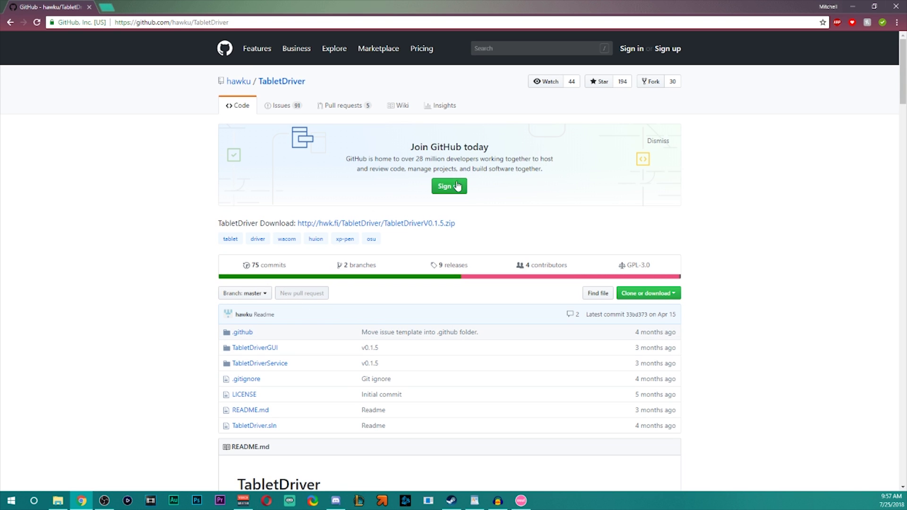
scroll(488, 331, down, 2)
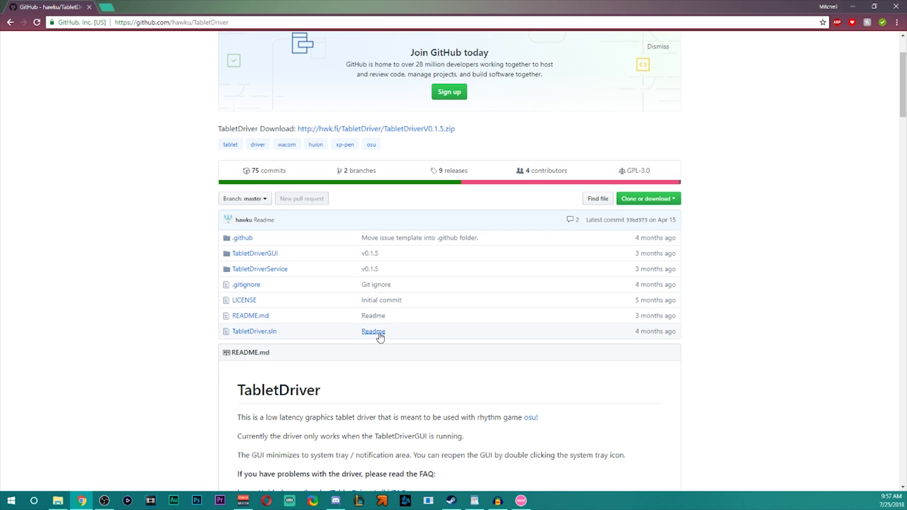
scroll(378, 335, down, 2)
scroll(379, 335, down, 4)
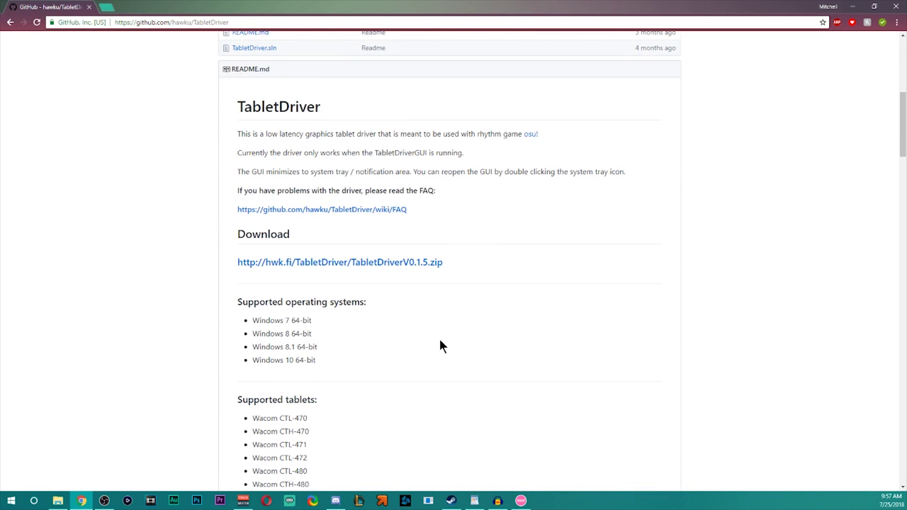
scroll(441, 344, down, 2)
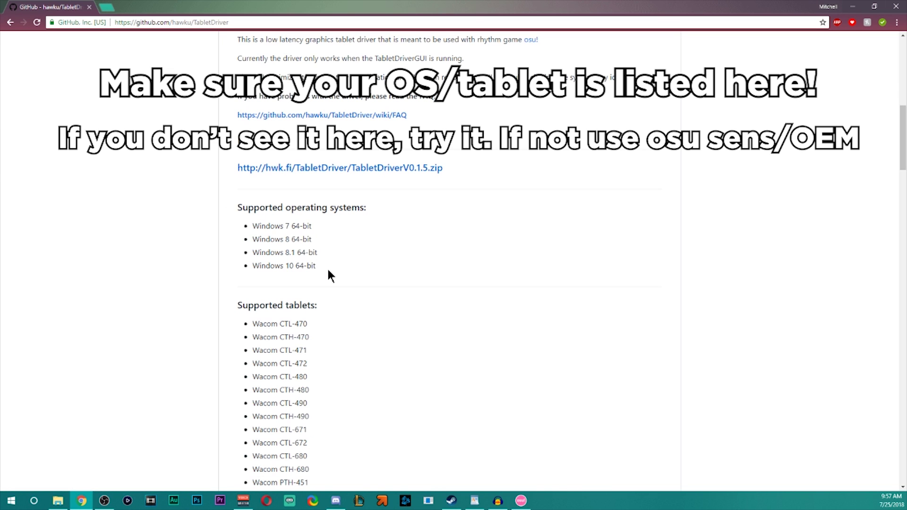
drag(327, 269, 267, 222)
scroll(369, 279, down, 2)
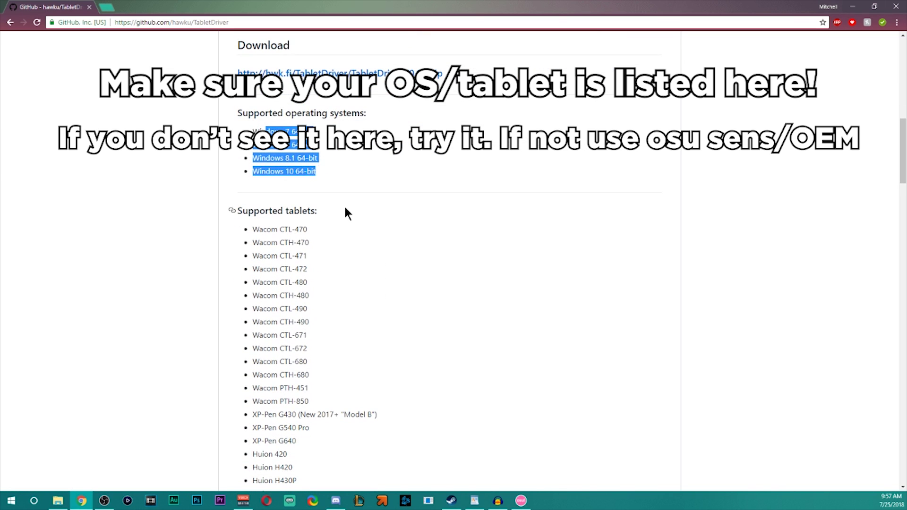
- Clear the highlight and scroll through the supported Wacom, XP-Pen and Huion tablets list
click(322, 184)
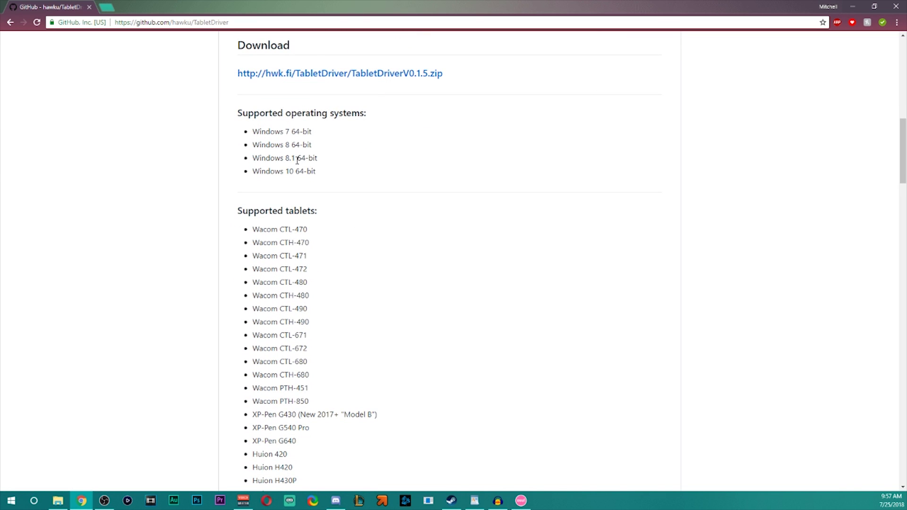
scroll(288, 245, down, 2)
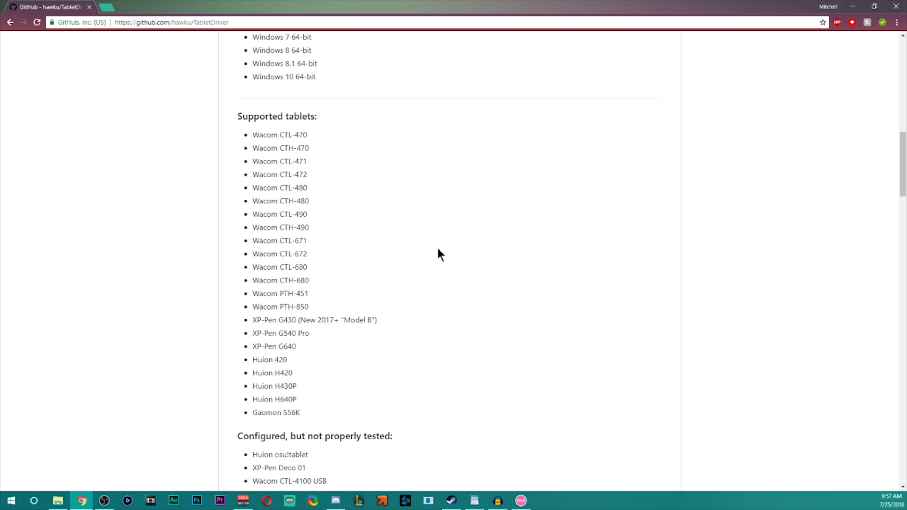
scroll(373, 254, down, 2)
scroll(359, 211, up, 2)
scroll(472, 237, up, 4)
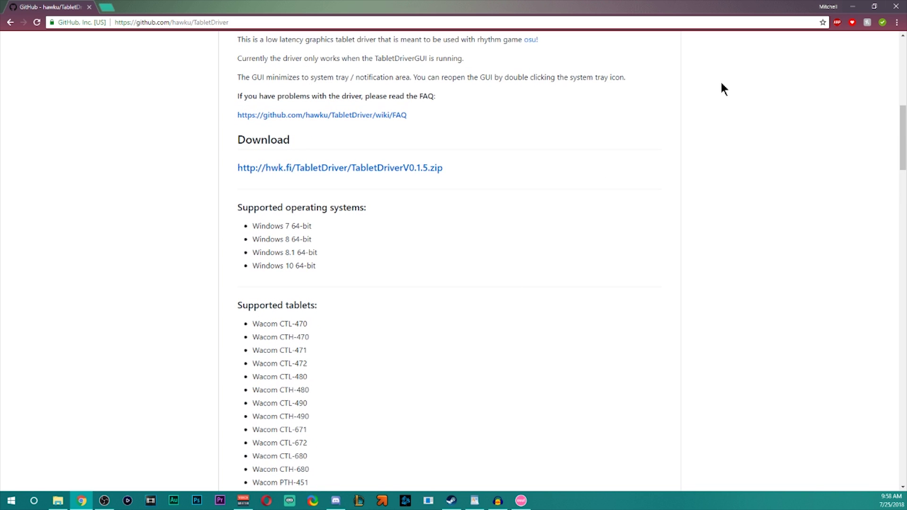
- Minimize Chrome, open the TabletDriverV0.1.5 folder, and look over the remove and install vmulti driver scripts
click(853, 6)
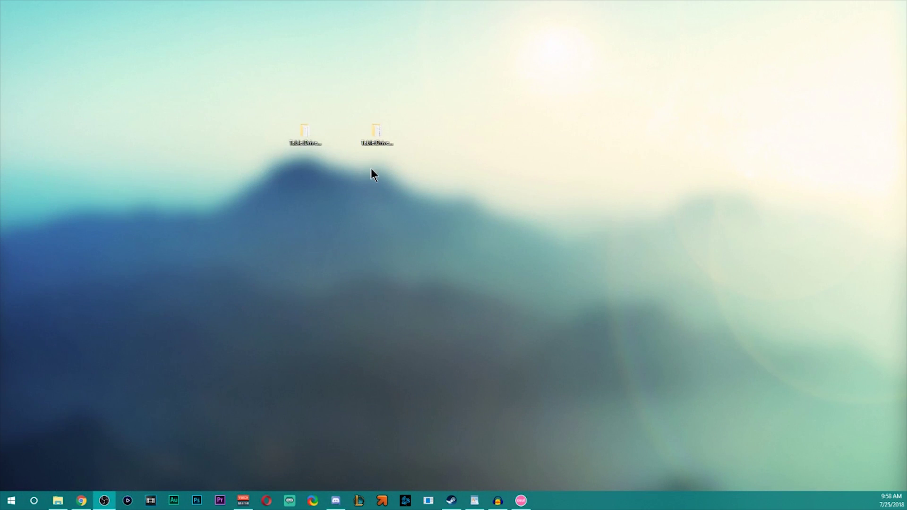
double_click(310, 133)
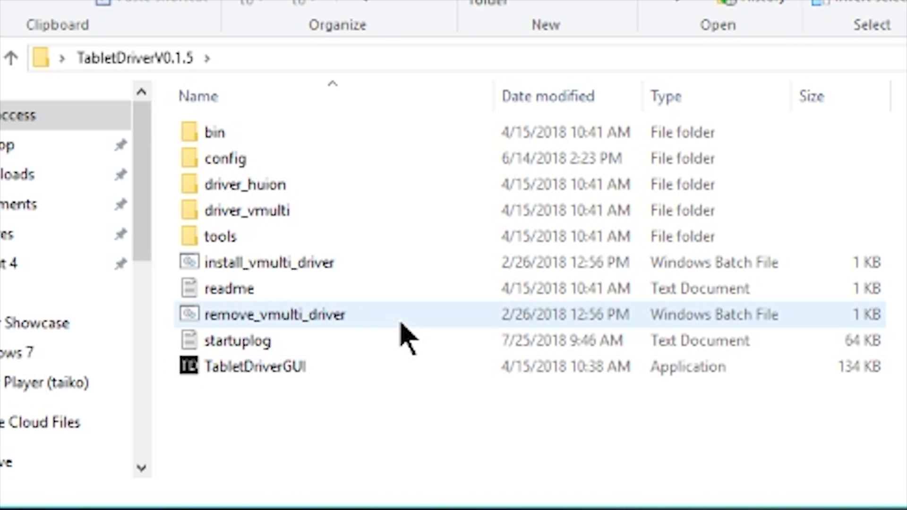
click(363, 296)
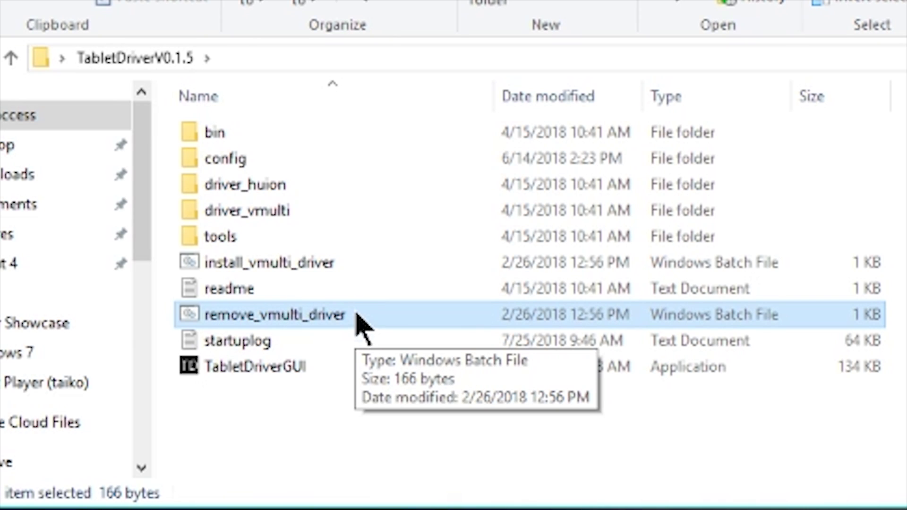
click(359, 263)
- Launch TabletDriverGUI, move its window into view, and map the screen area to DISPLAY1 (1920×1080)
double_click(345, 368)
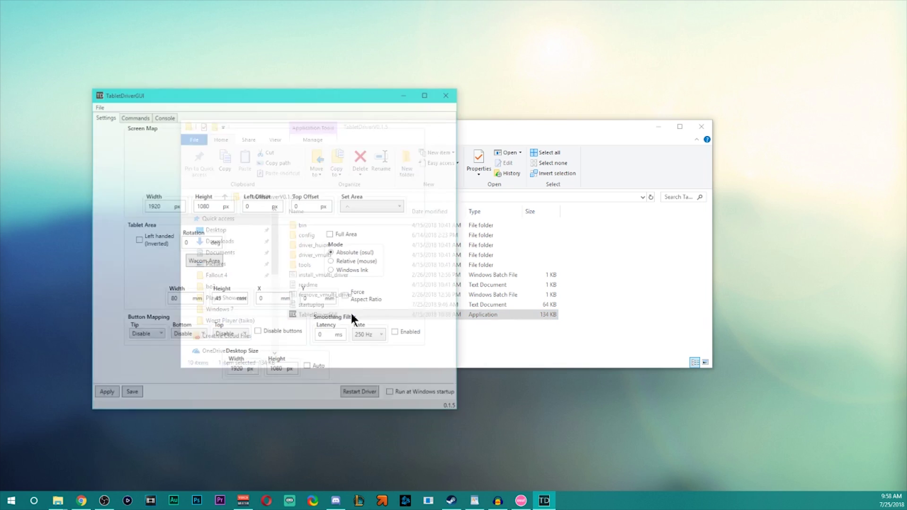
drag(298, 100, 457, 67)
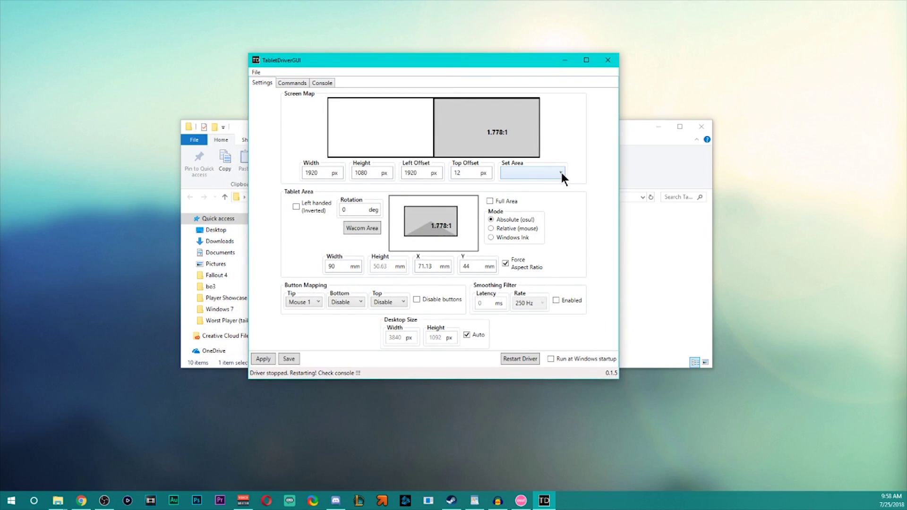
mouse_move(550, 169)
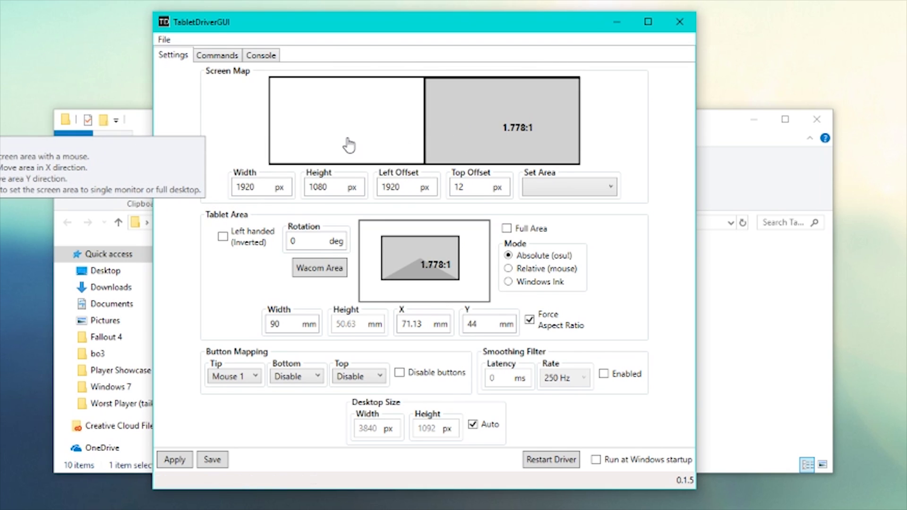
click(563, 184)
click(570, 217)
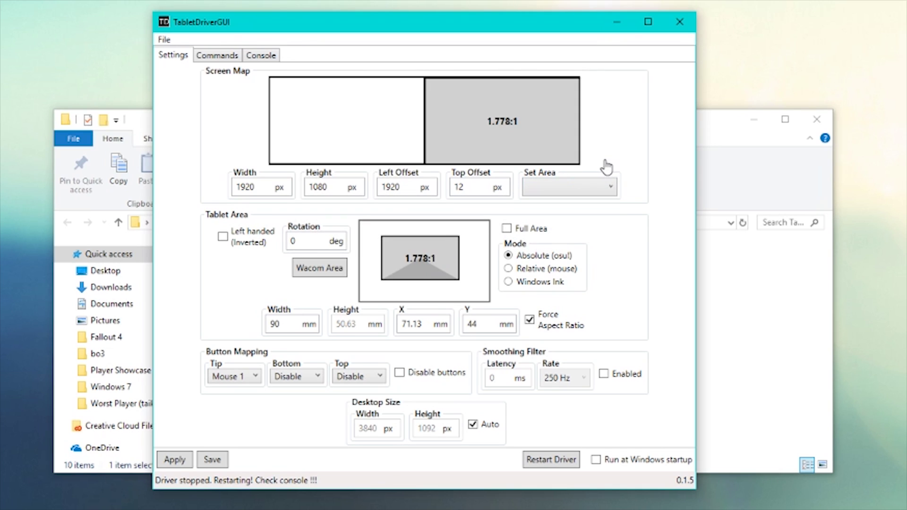
double_click(281, 190)
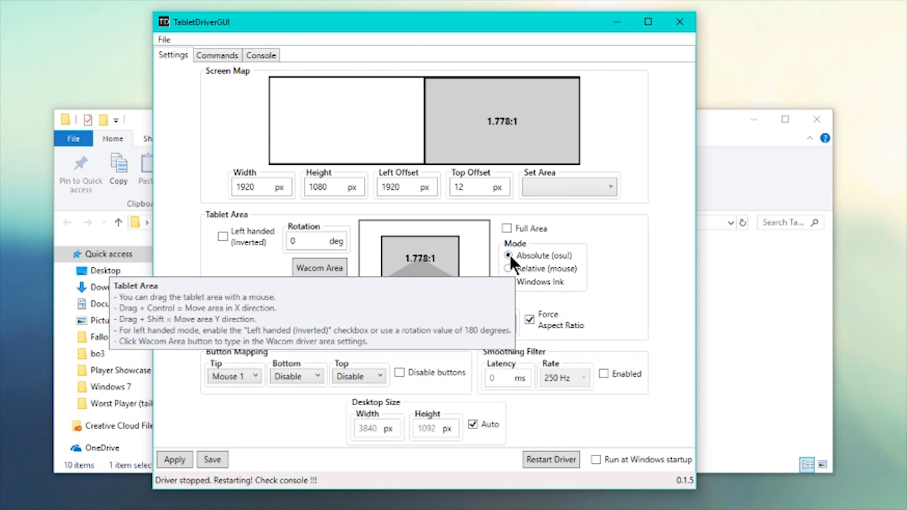
- Try Full Area and Force Aspect Ratio, and check the Wacom area settings, leaving Full Area off
click(505, 229)
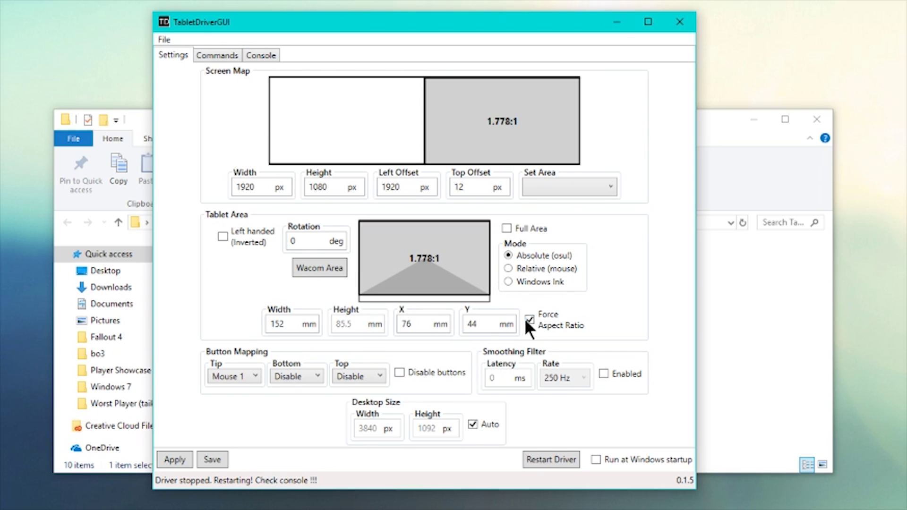
click(530, 321)
click(530, 320)
click(506, 228)
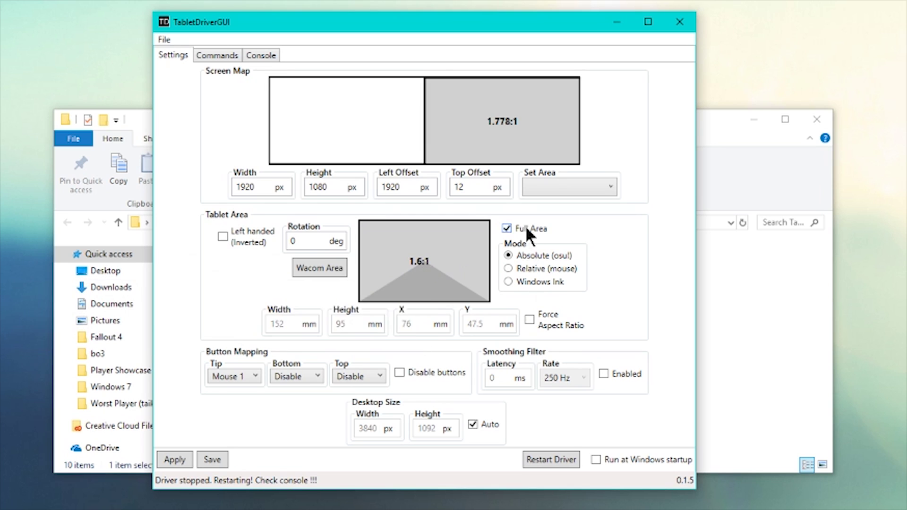
click(507, 229)
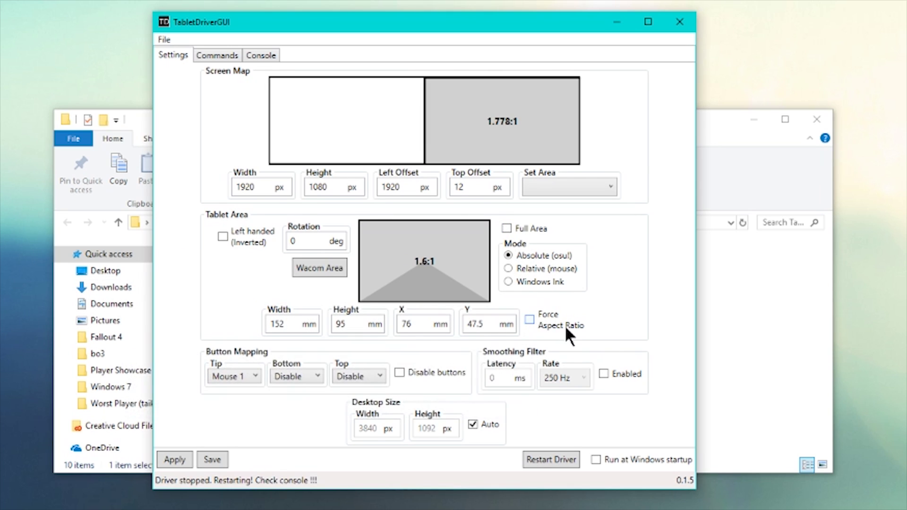
click(317, 270)
click(564, 220)
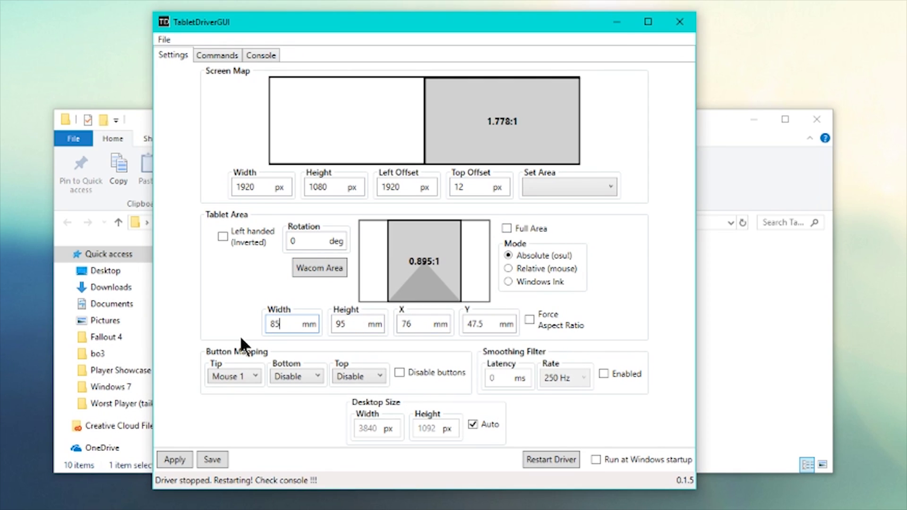
- Set the tablet area to 85 × 65 mm and drag it to the tablet's centre
key(Tab)
text(65)
key(Tab)
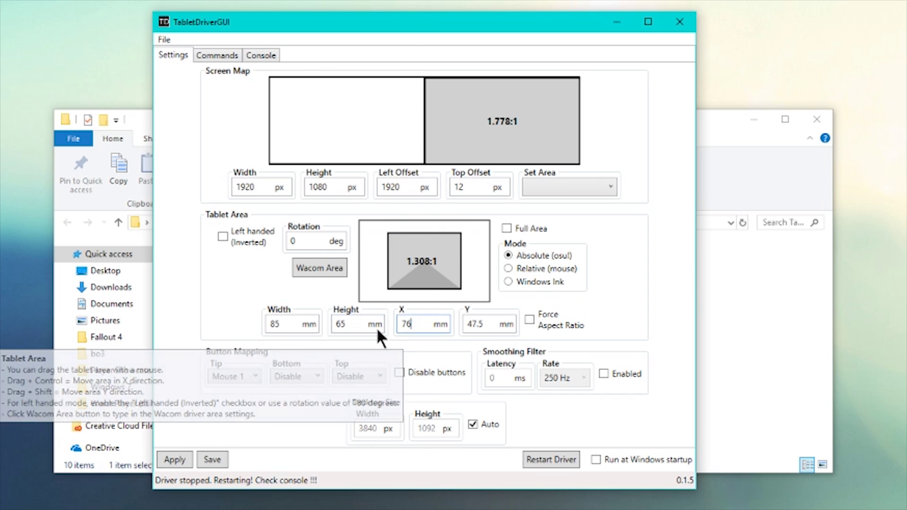
key(BackSpace)
key(BackSpace)
text(45)
key(Tab)
text(82)
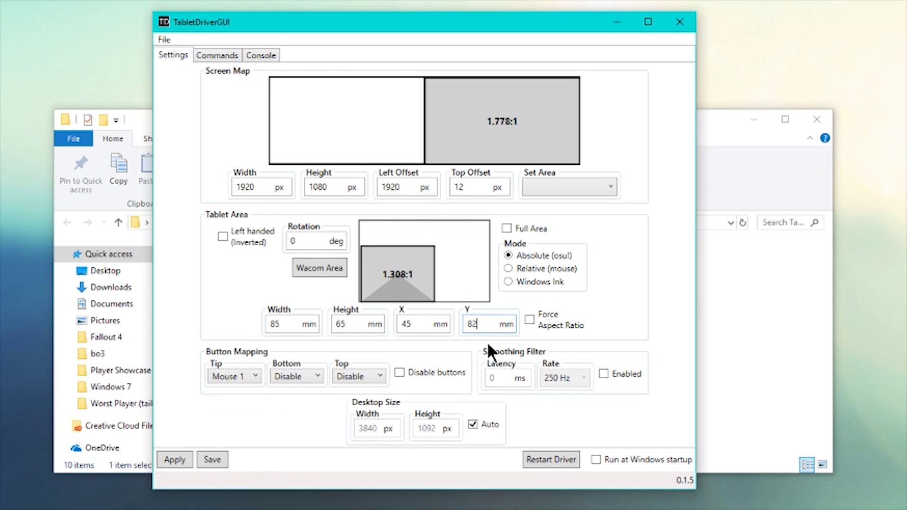
drag(405, 279, 426, 284)
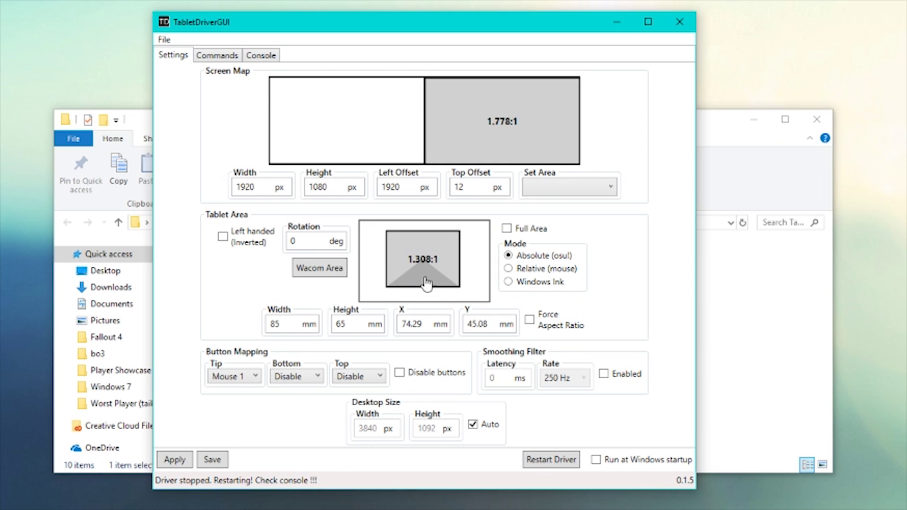
- Enable Force Aspect Ratio and Full Area, giving a 152 × 85.5 mm area at 1.778:1
click(529, 319)
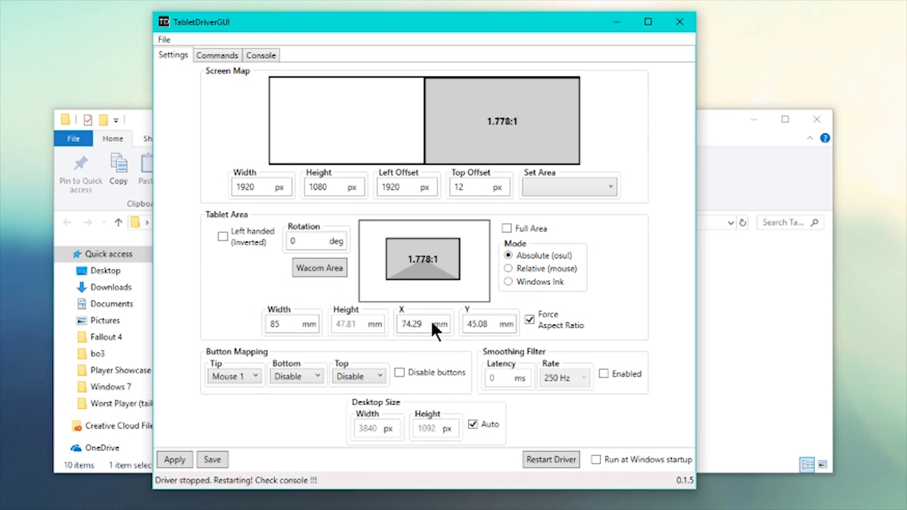
click(529, 320)
click(529, 320)
click(507, 229)
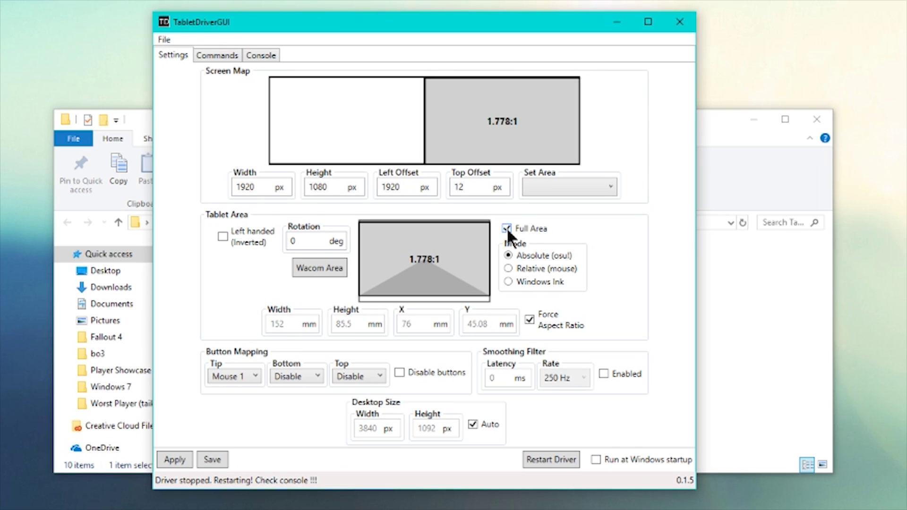
- Uncheck Full Area and keep Mouse 1 as the pen tip action
click(511, 229)
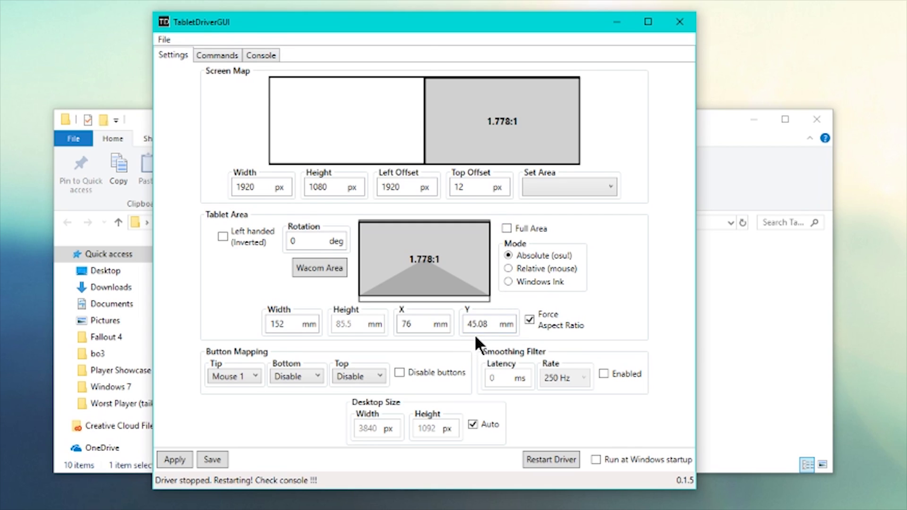
click(223, 379)
click(244, 401)
- Close TabletDriverGUI and the folder window, disable osu! mouse buttons with F10, and reopen the main menu
click(681, 21)
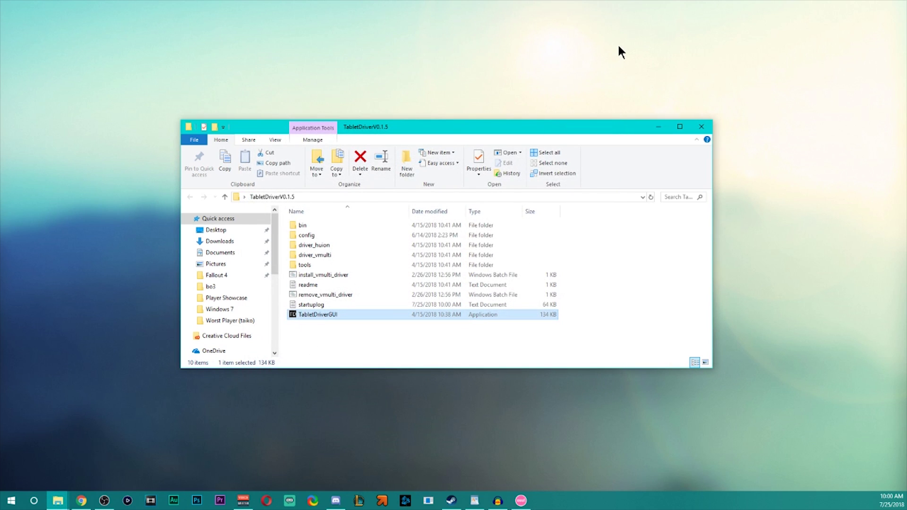
click(702, 126)
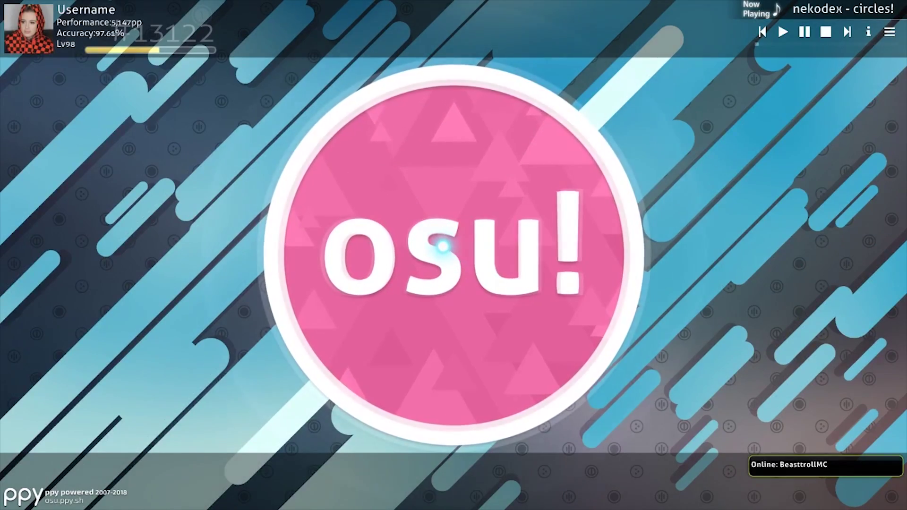
click(411, 203)
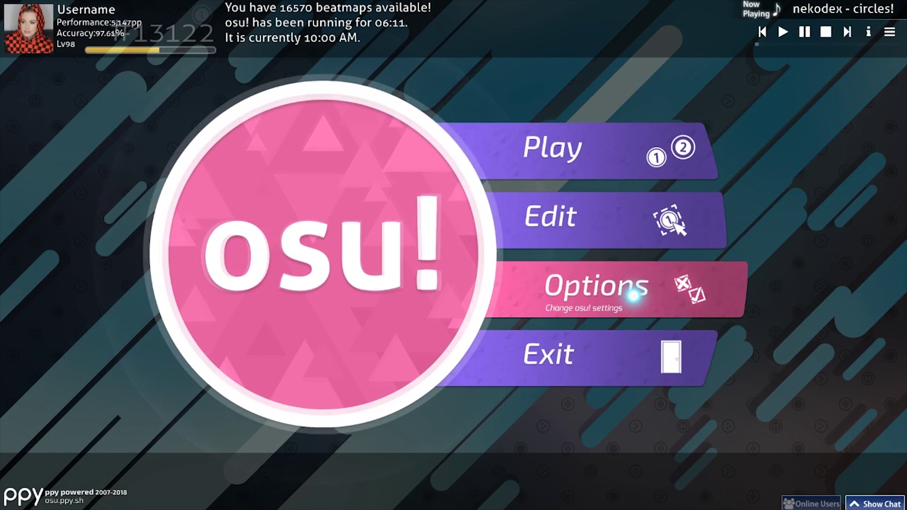
key(F10)
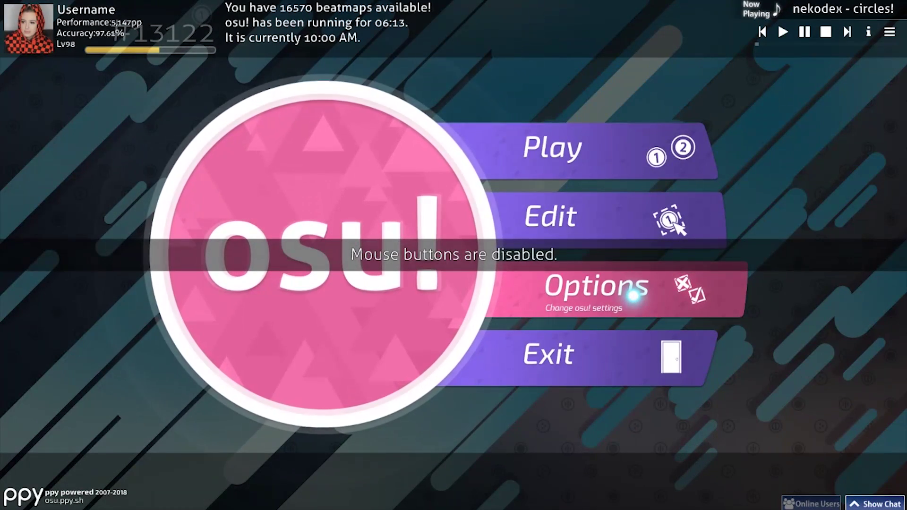
key(Escape)
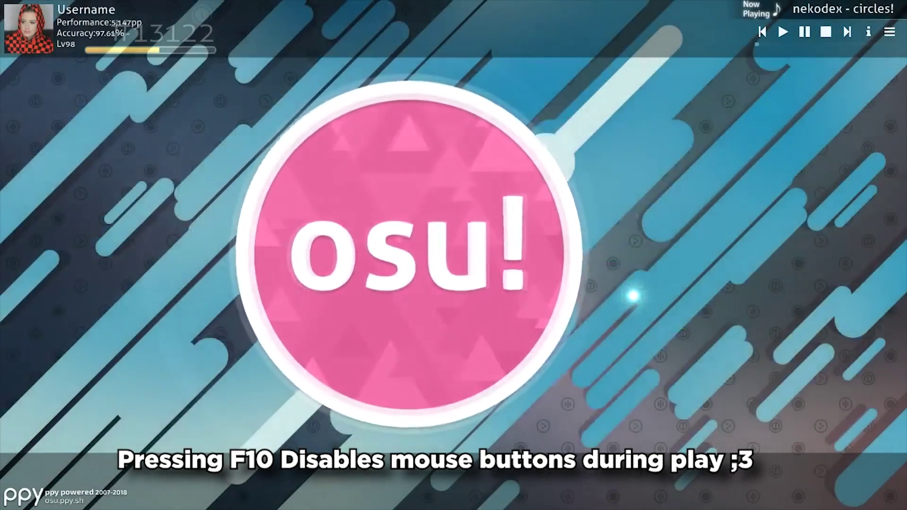
click(323, 181)
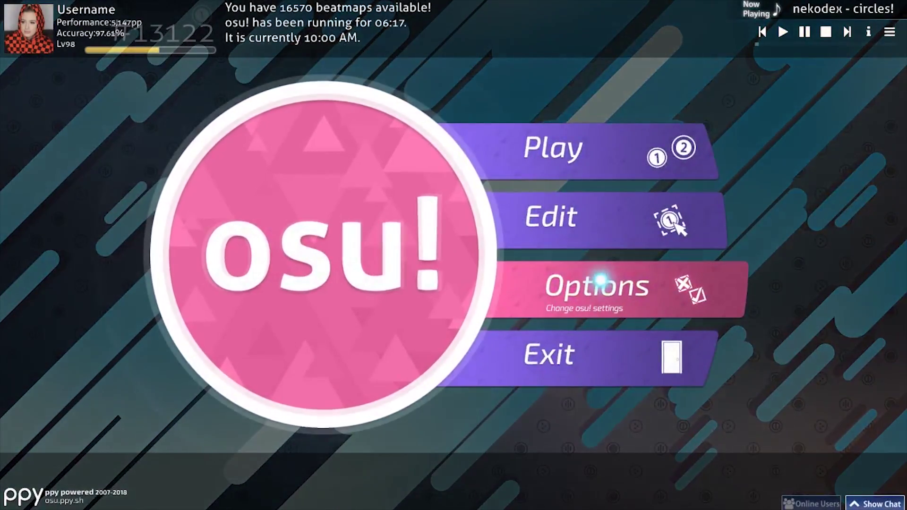
- Open osu! Options and jump past the Skin settings to the Input section
click(600, 280)
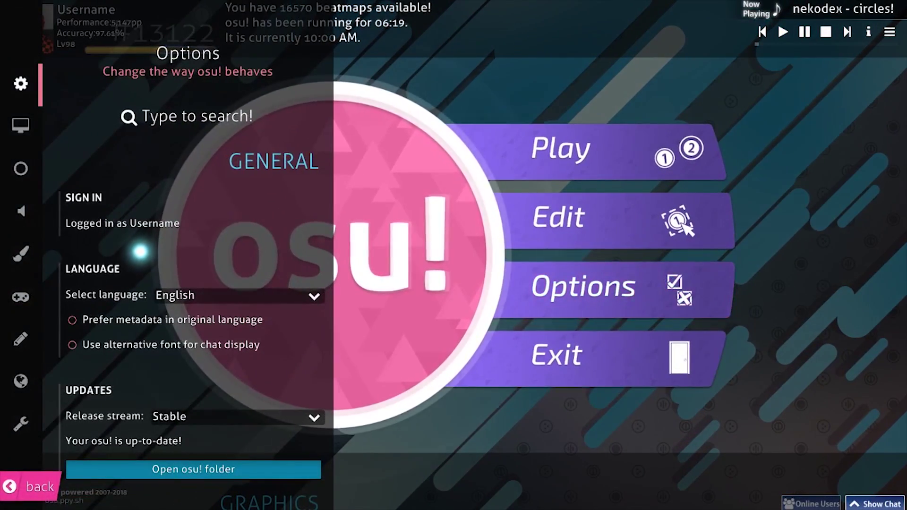
click(18, 254)
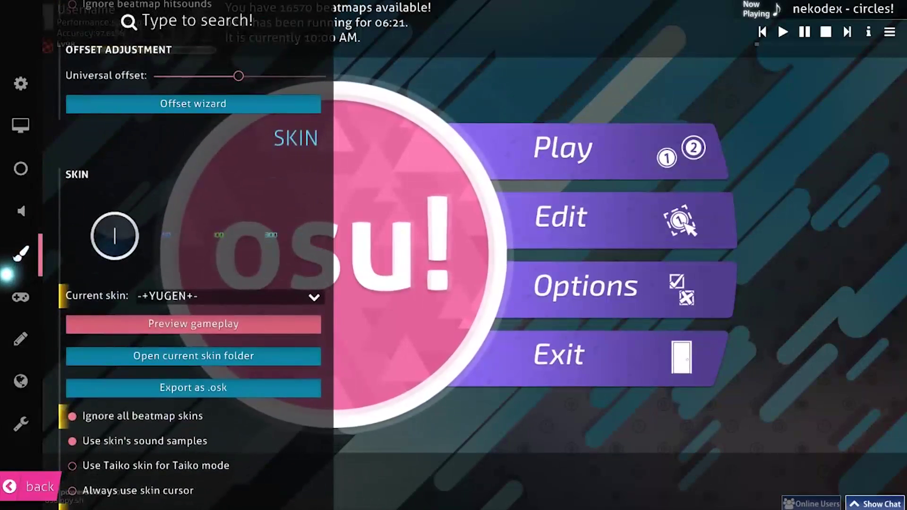
click(21, 296)
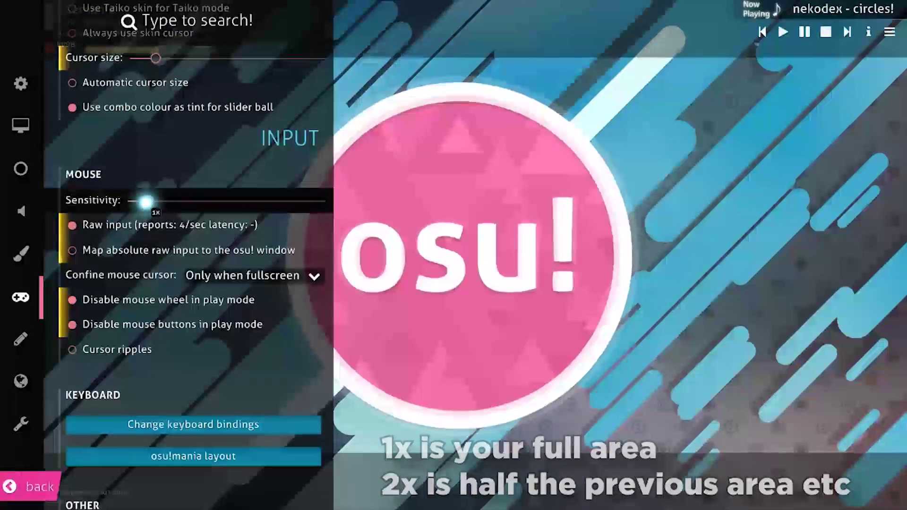
- Drag the mouse sensitivity slider up and back to 1x, leaving raw input enabled
drag(145, 202, 220, 194)
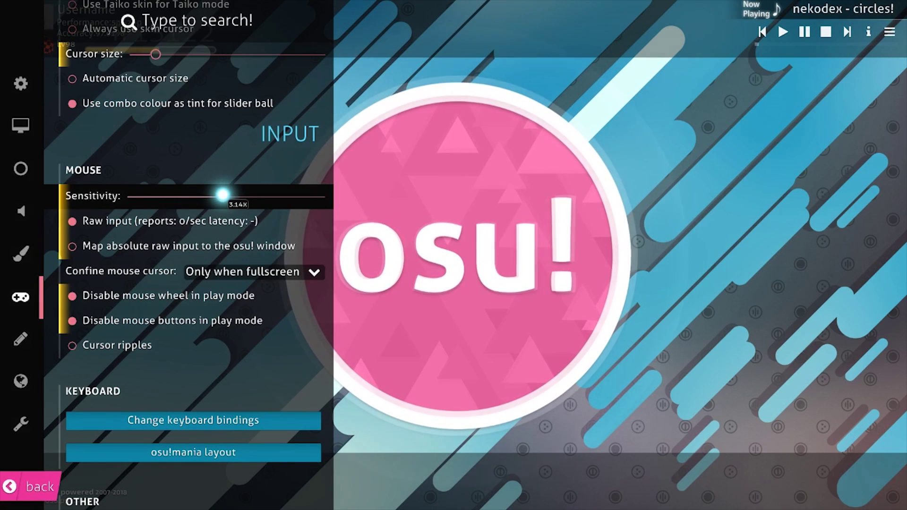
drag(222, 194, 145, 198)
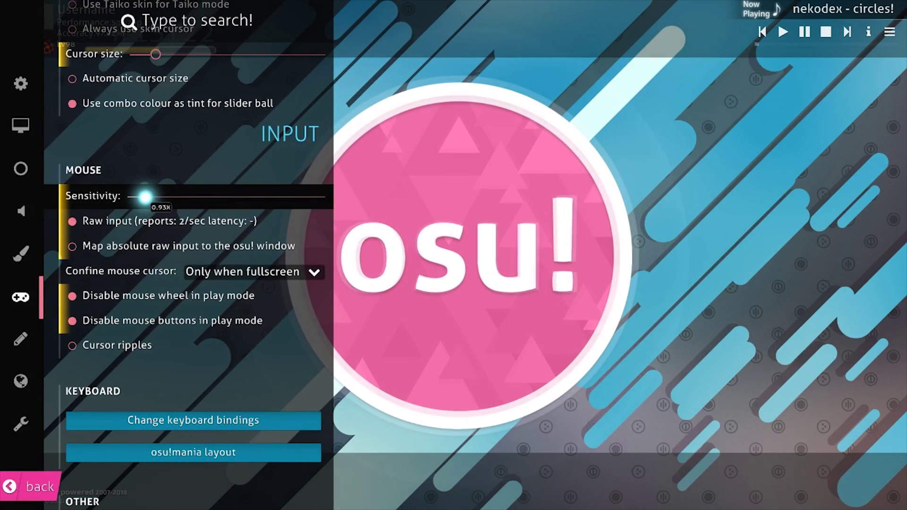
drag(145, 197, 148, 196)
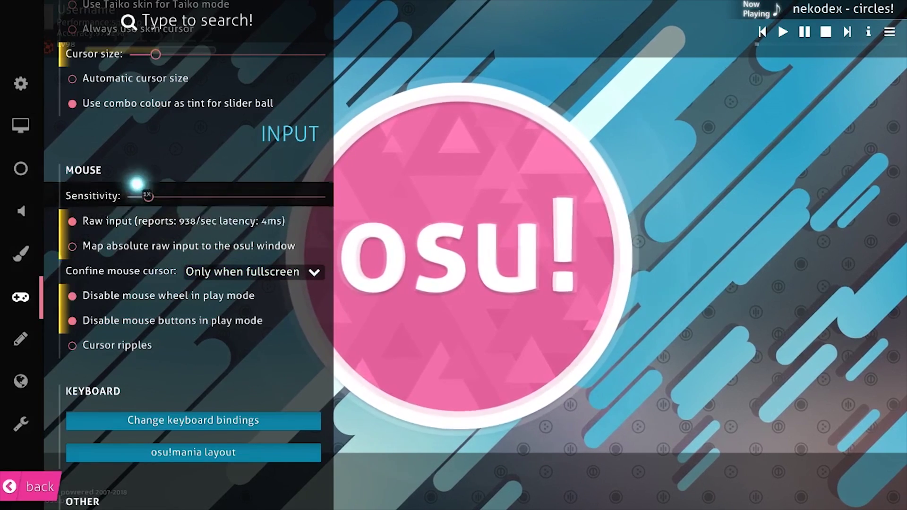
mouse_move(151, 200)
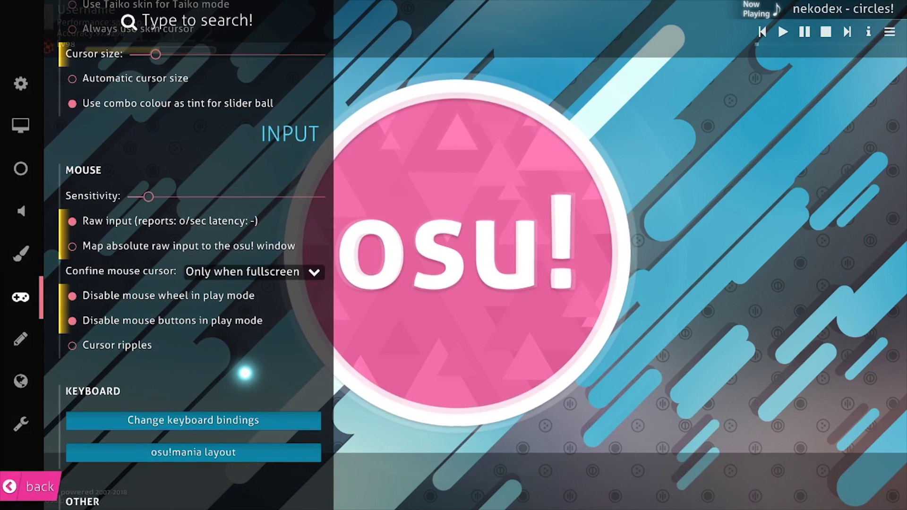
key(Escape)
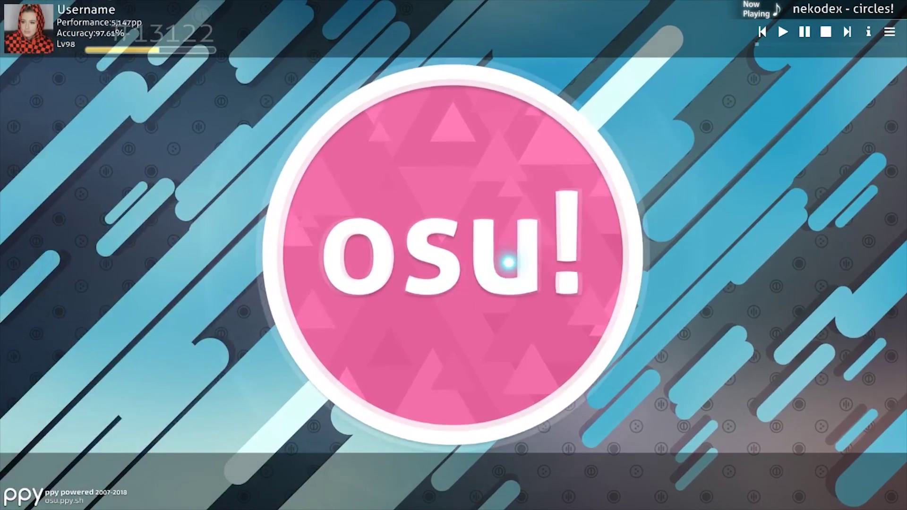